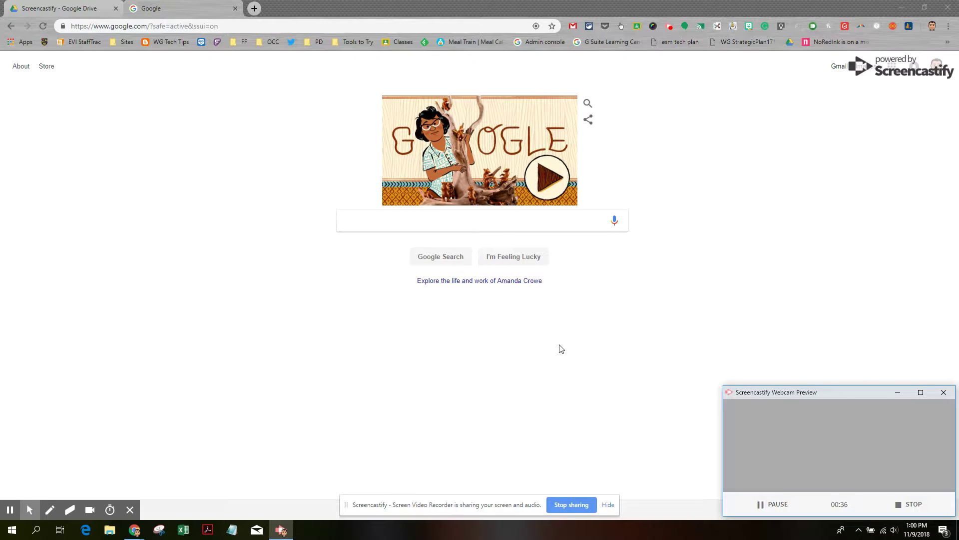
Step: Search Google for 'pdf mergy' and open the 'PDF Mergy - WebApp to merge PDF files' result
click(233, 27)
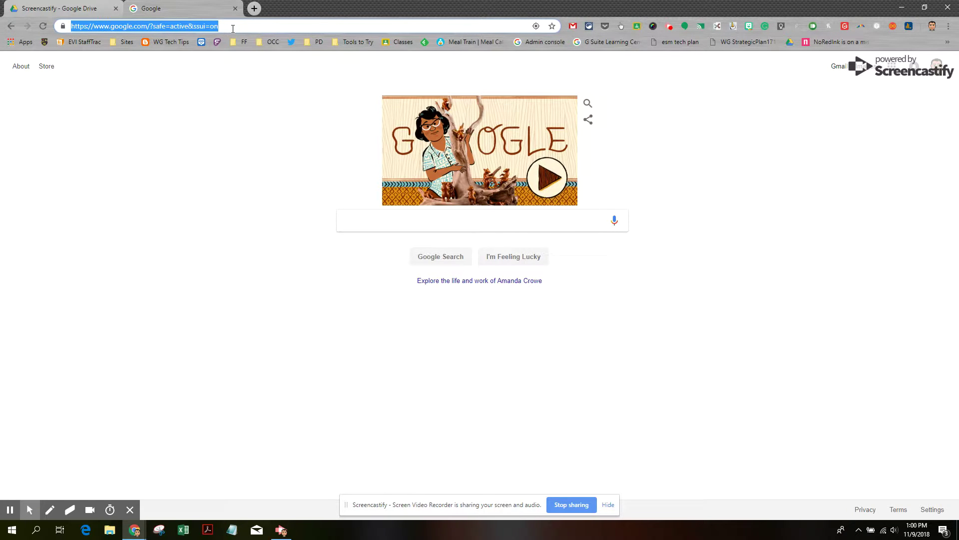
text(pdf )
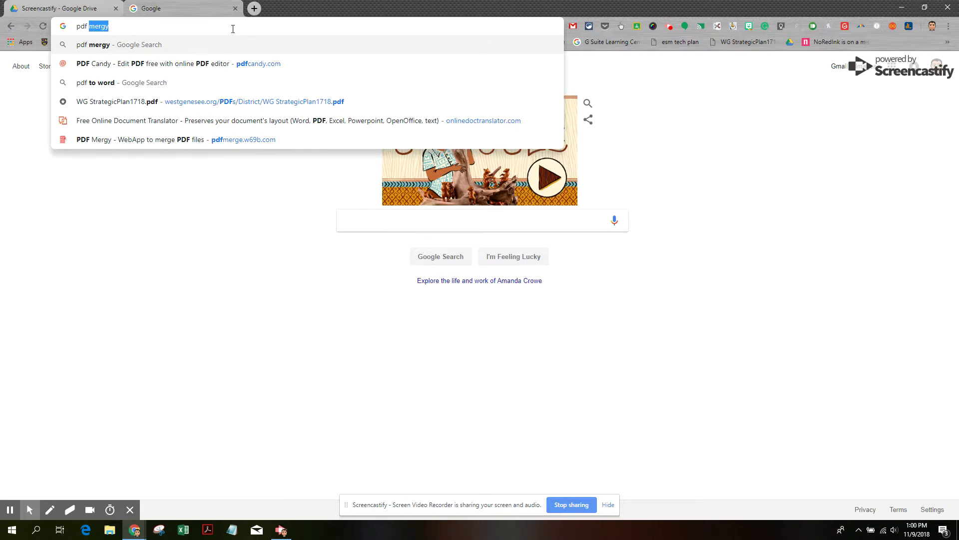
text(mergy)
key(Return)
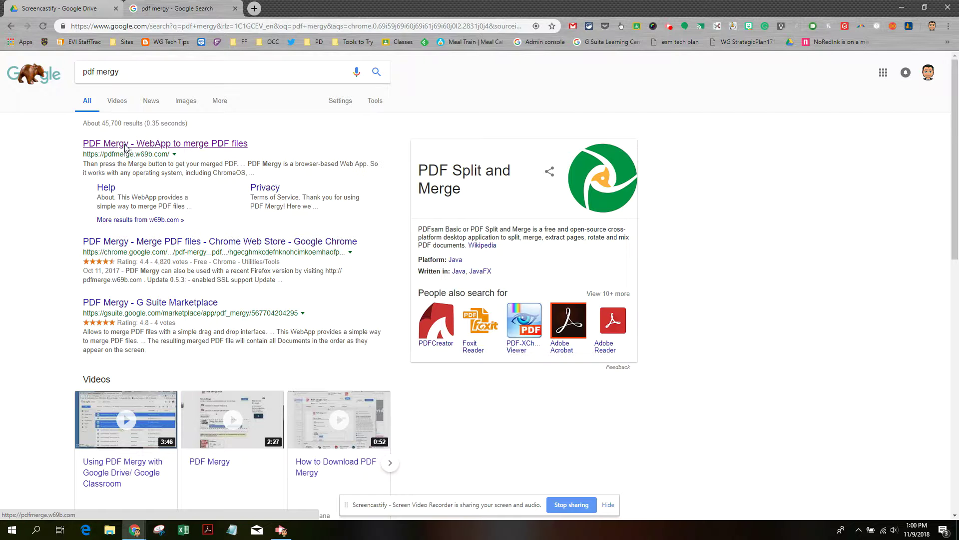
click(125, 148)
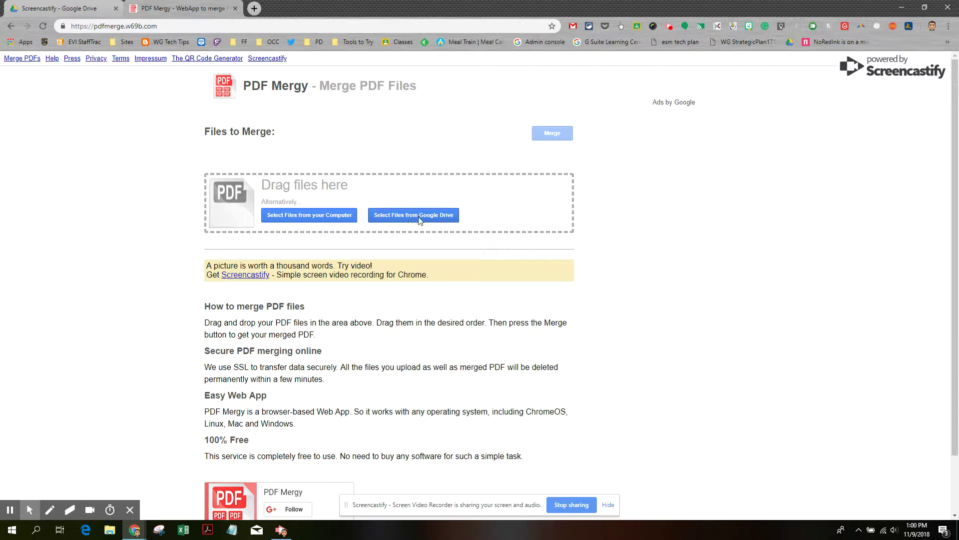
Step: Sign in with the school Google account and allow PDF Mergy to access Google Drive files
click(419, 220)
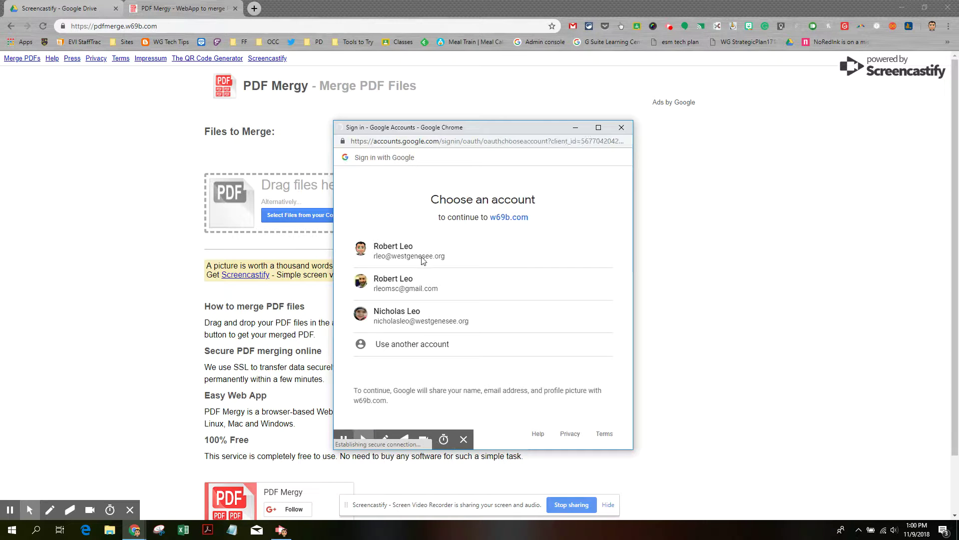
click(426, 255)
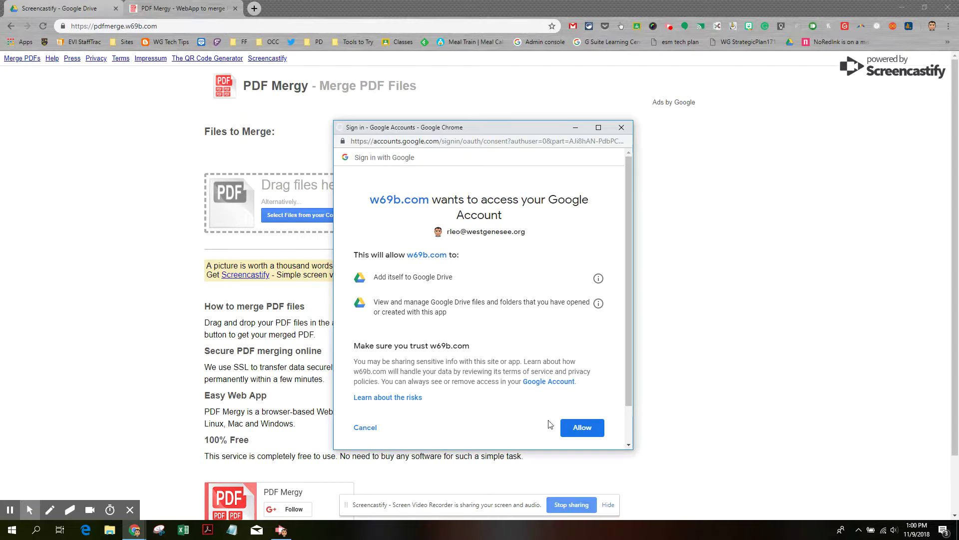
click(584, 432)
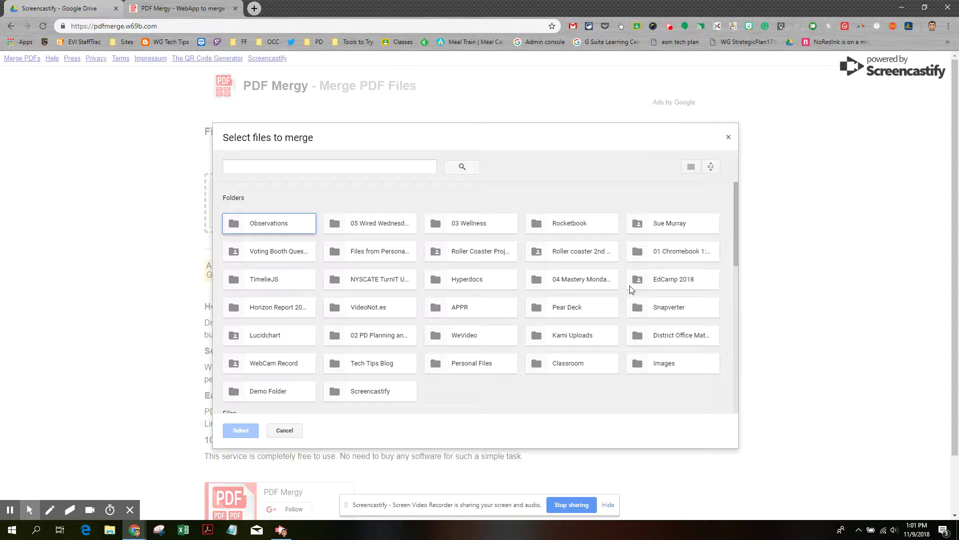
Step: Open the Classroom folder, then its '8/24 Classroom Demo Section 1' subfolder in the picker
scroll(631, 288, down, 1)
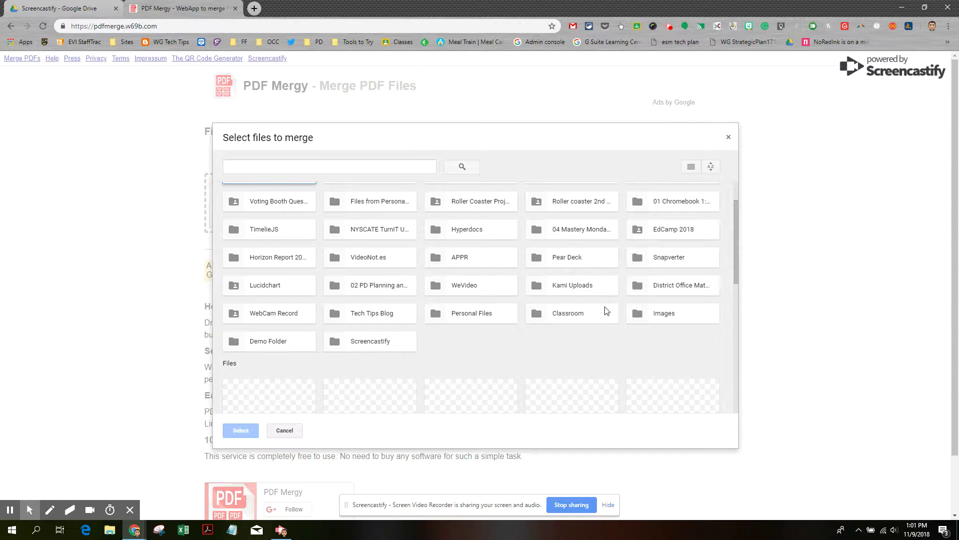
double_click(572, 314)
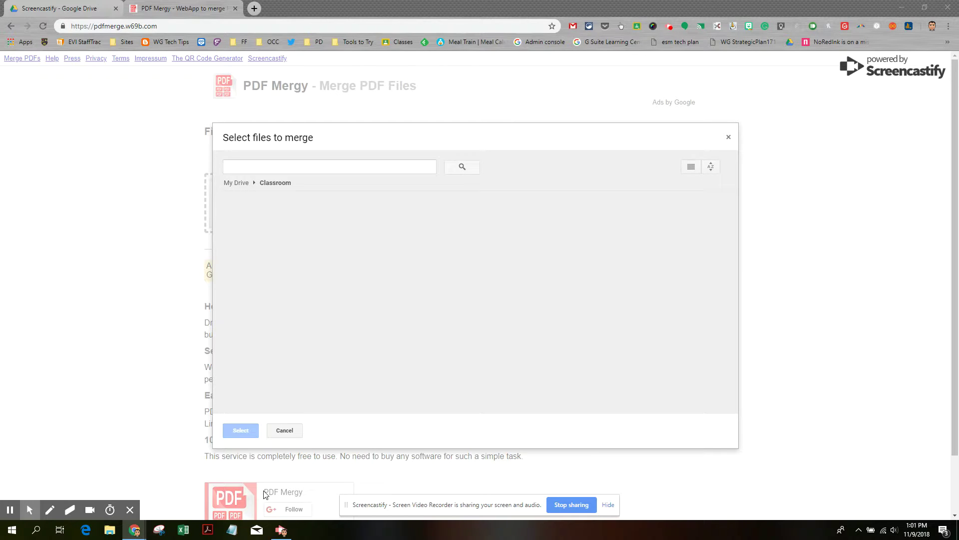
click(9, 510)
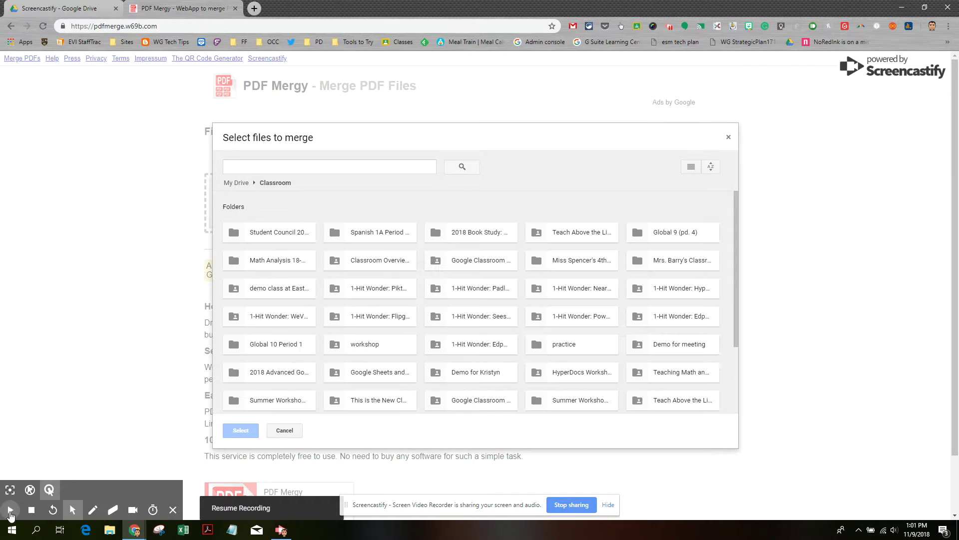
click(10, 510)
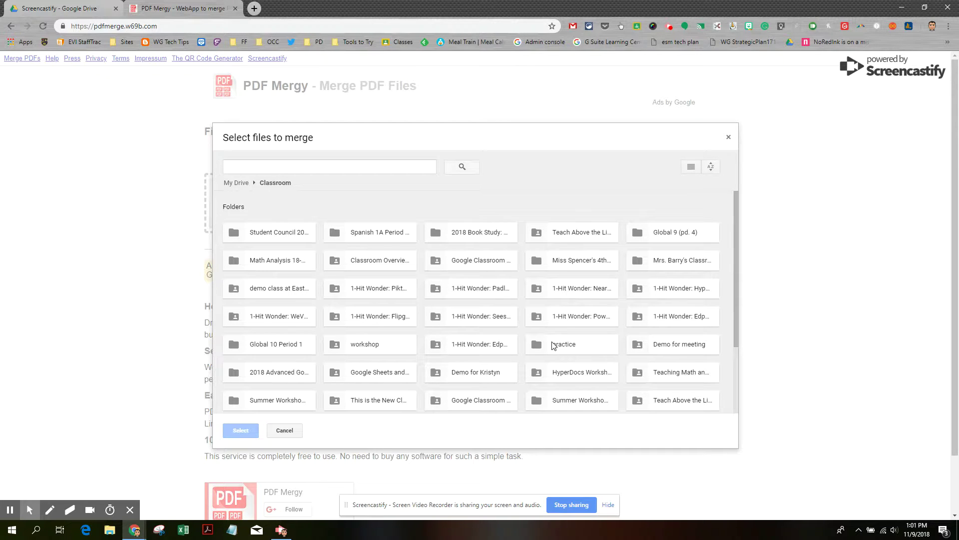
scroll(535, 334, down, 2)
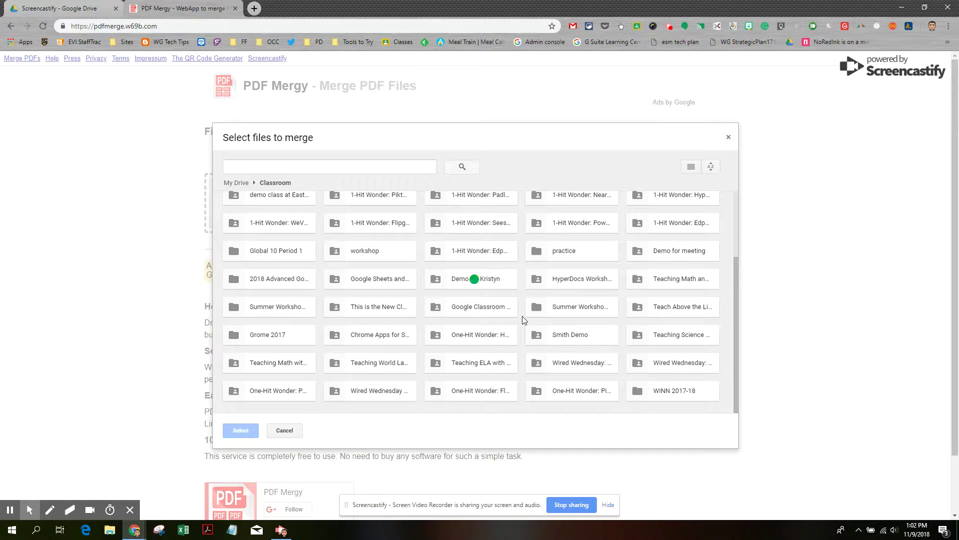
scroll(523, 320, down, 4)
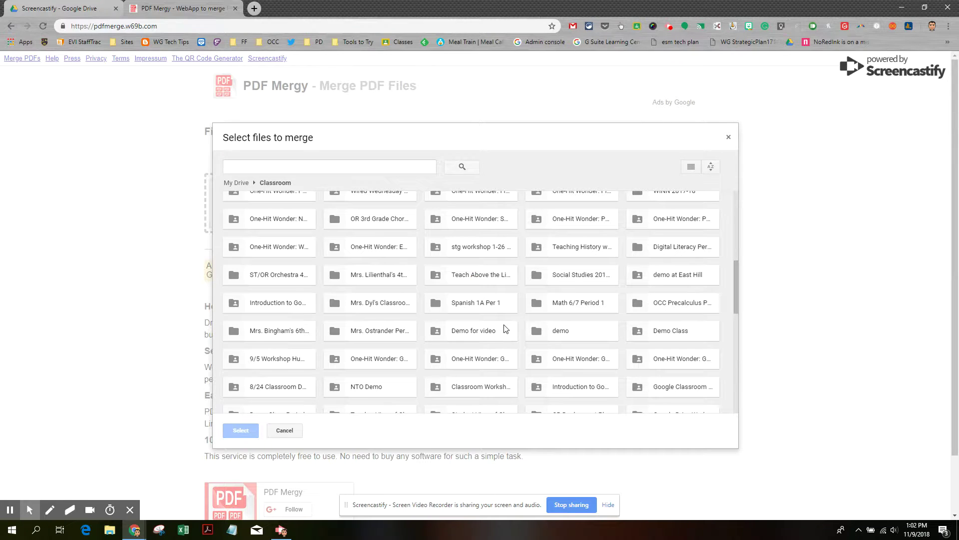
scroll(506, 328, down, 3)
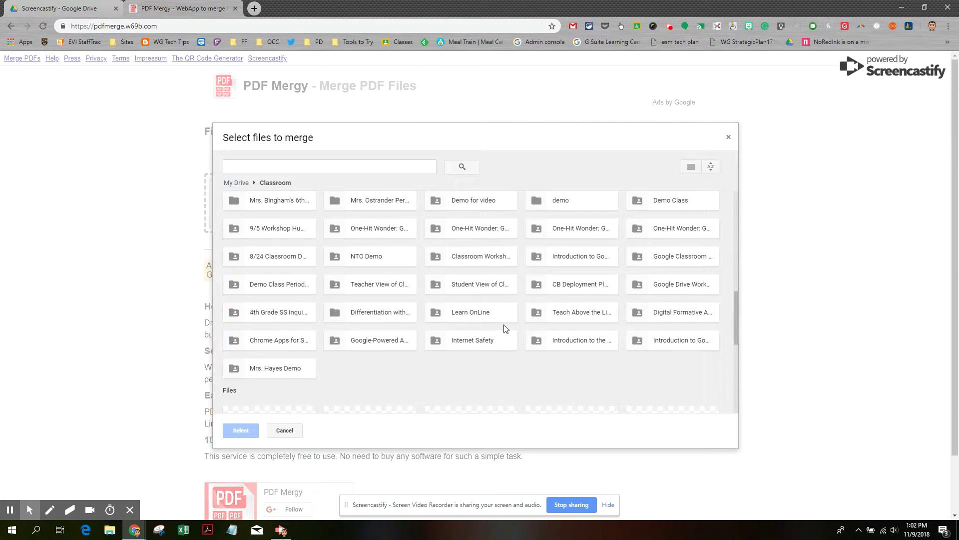
click(272, 244)
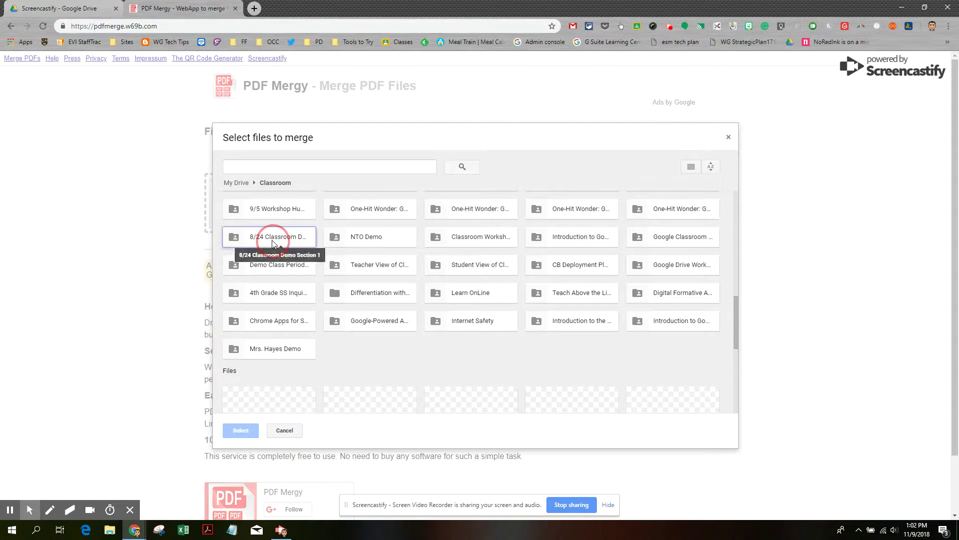
double_click(272, 243)
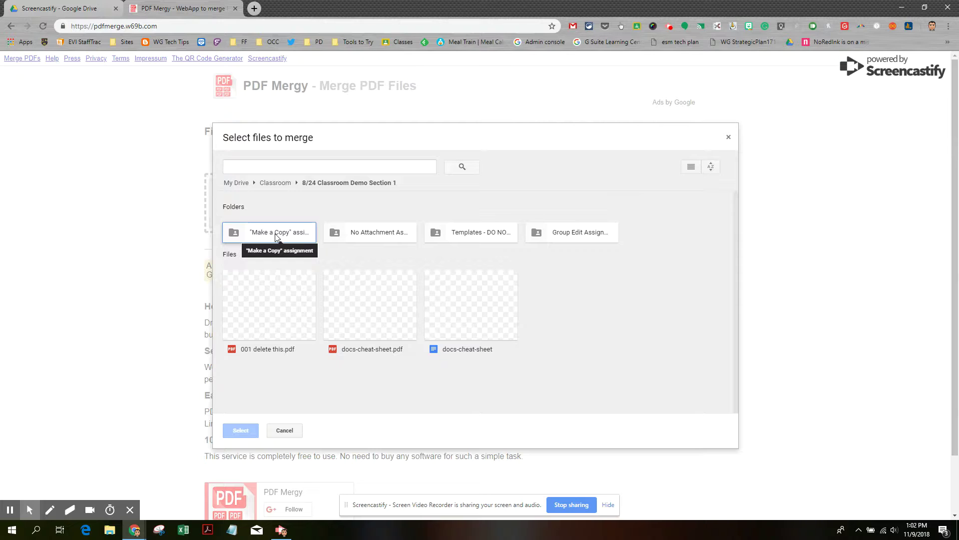
Step: Open the 'Make a Copy' assignment folder and select the student documents from first to last
double_click(275, 235)
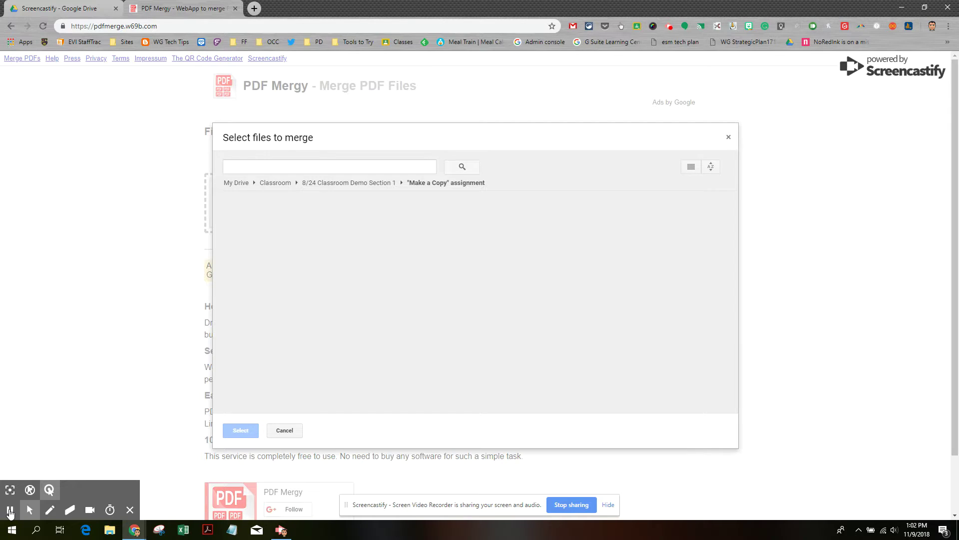
click(359, 267)
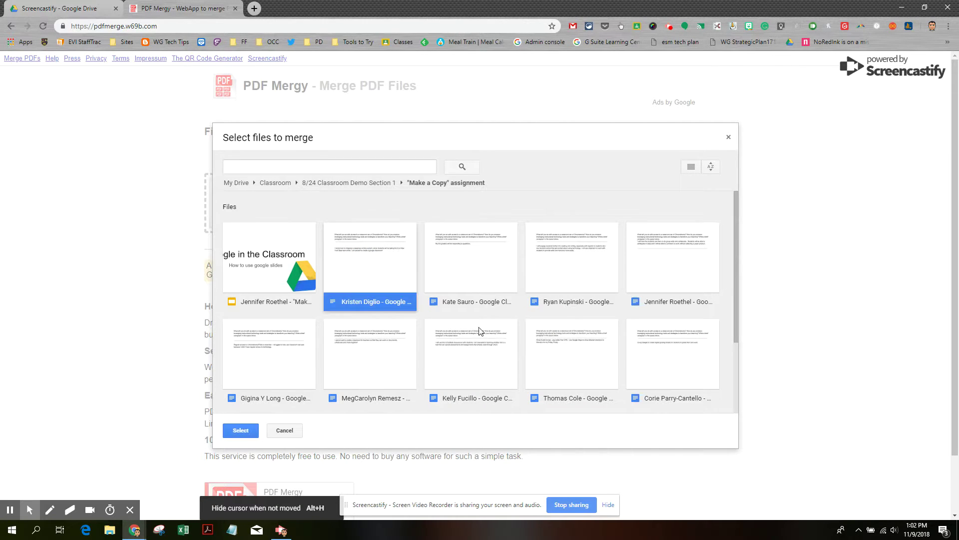
scroll(625, 352, down, 2)
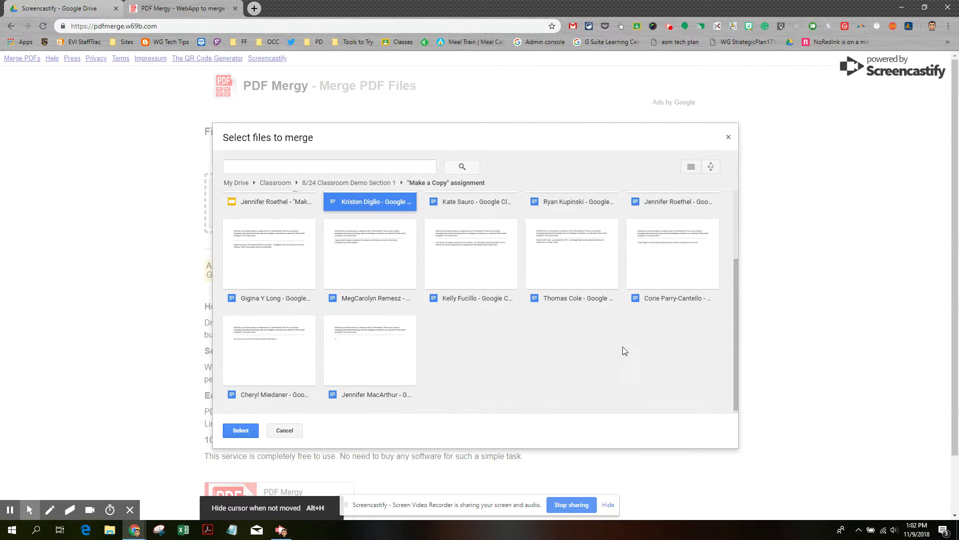
shift+click(378, 356)
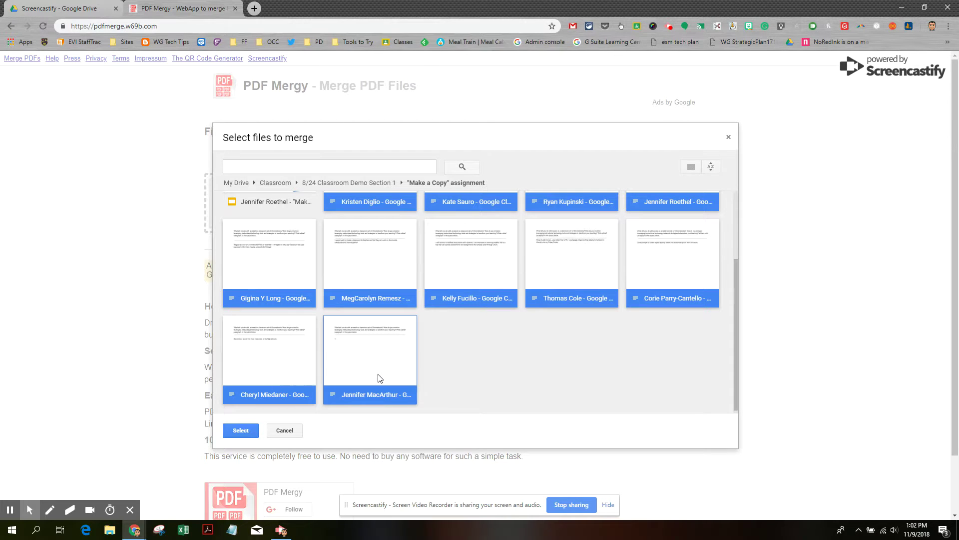
Step: Reselect all eleven student documents from first to last and confirm them for merging
click(370, 269)
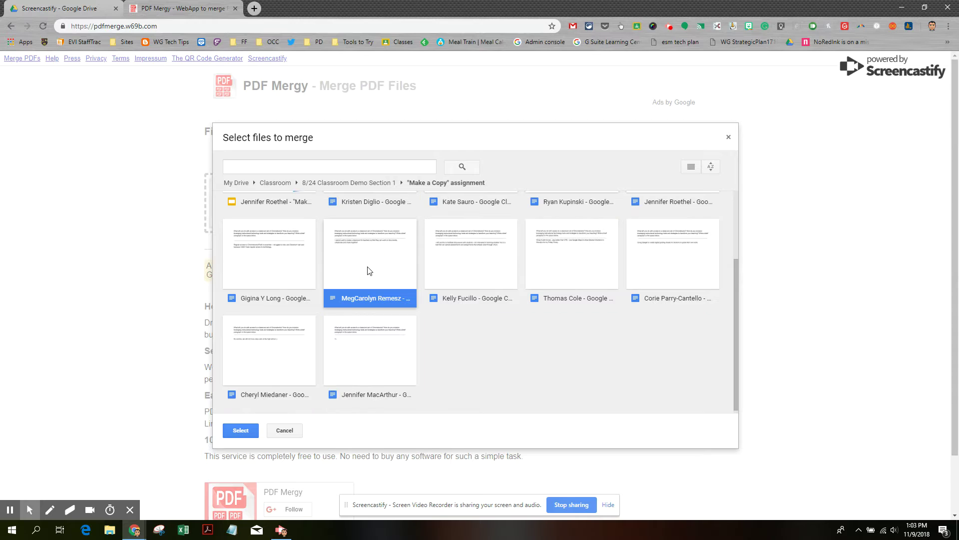
scroll(370, 268, up, 2)
click(373, 263)
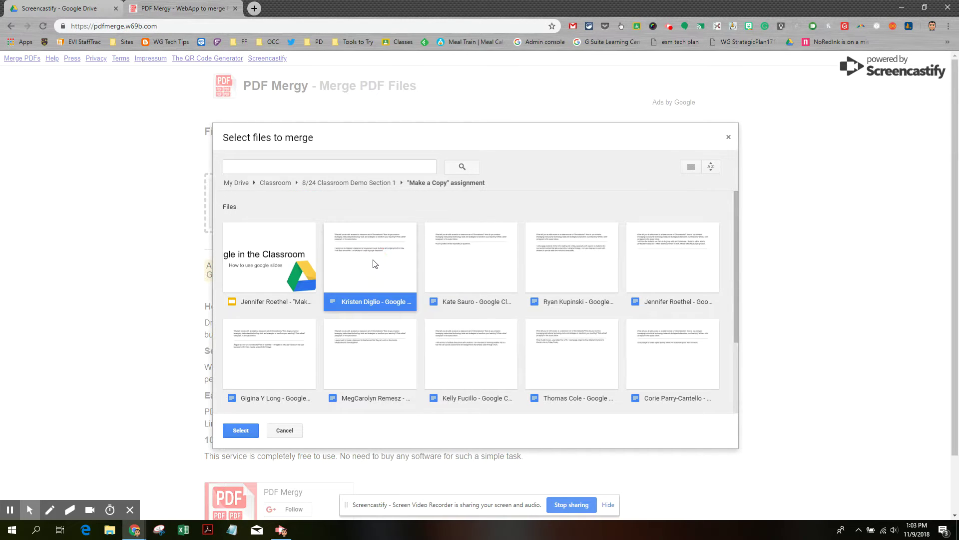
ctrl+click(572, 268)
ctrl+click(693, 352)
ctrl+click(364, 374)
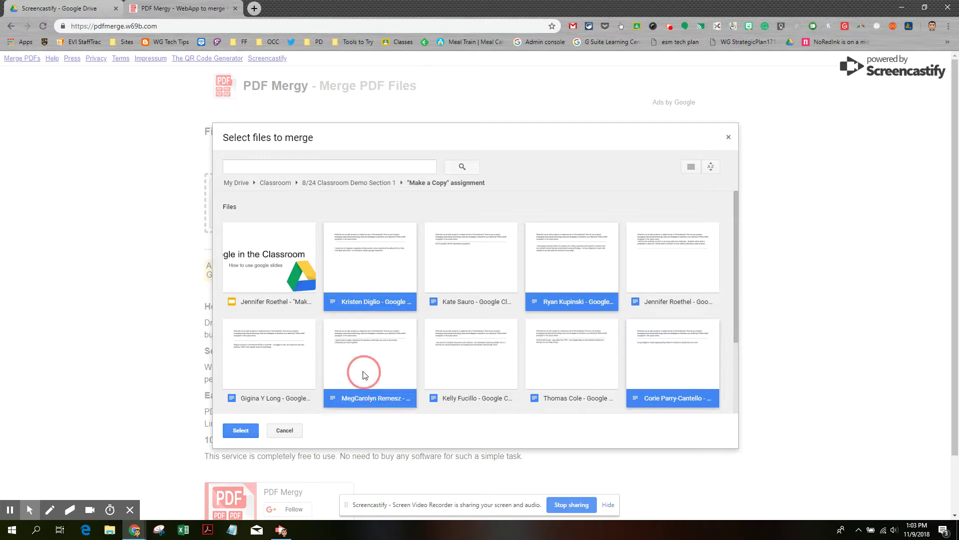
click(349, 251)
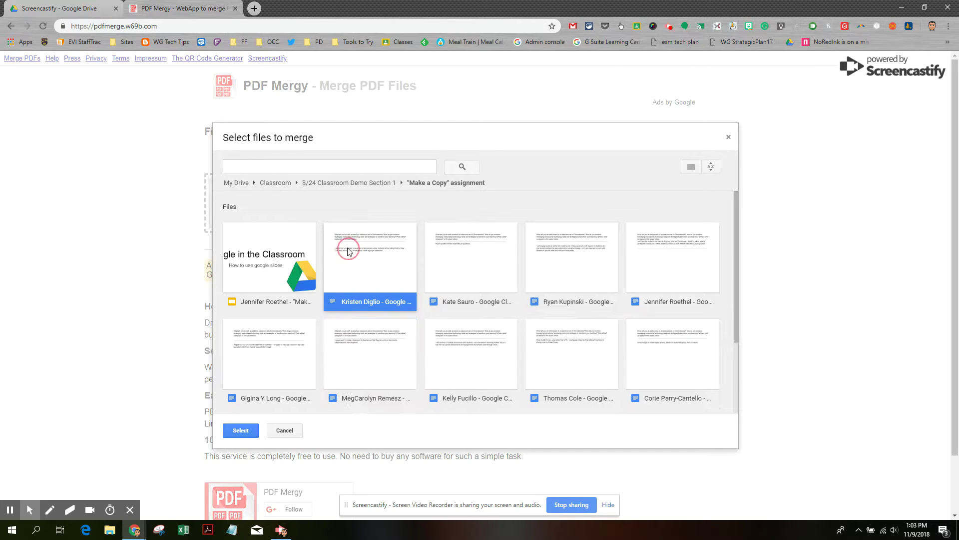
scroll(379, 353, down, 3)
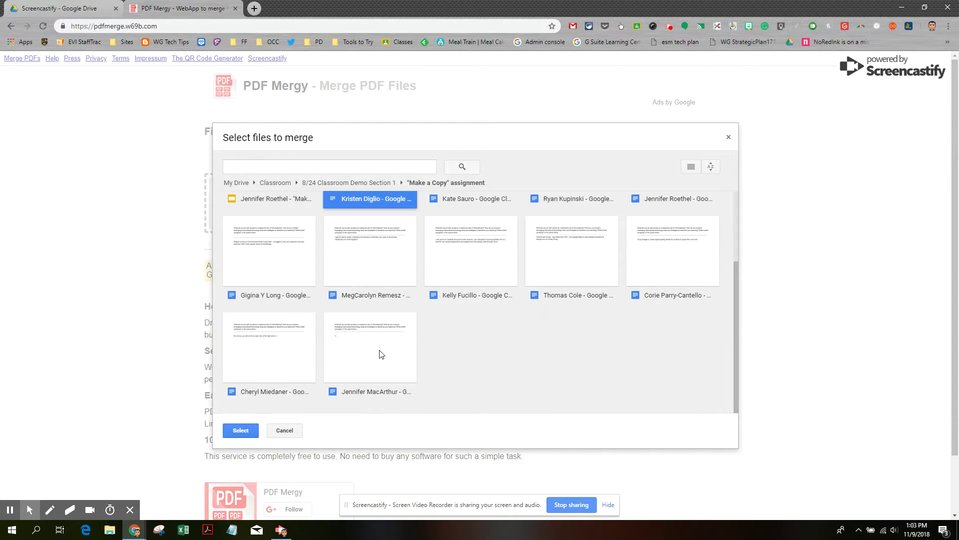
shift+click(382, 355)
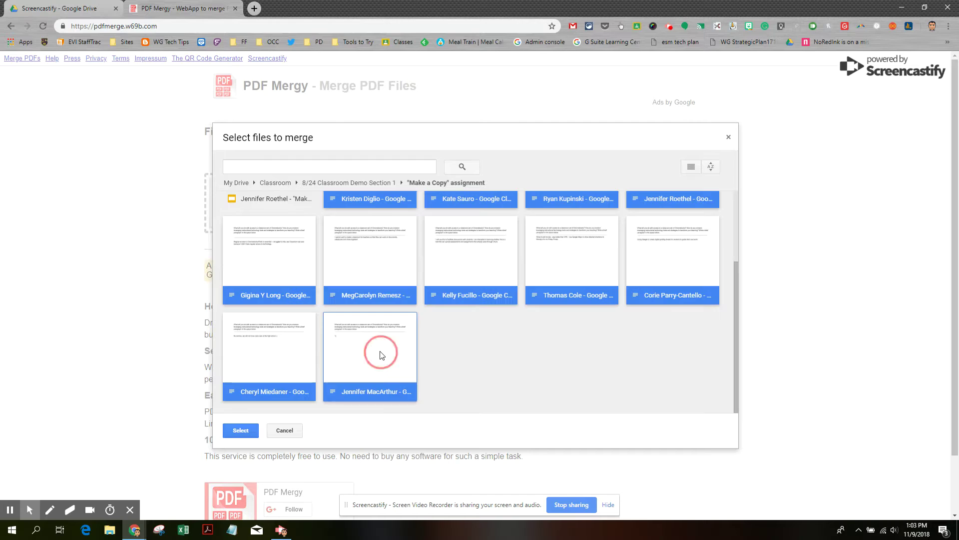
click(240, 434)
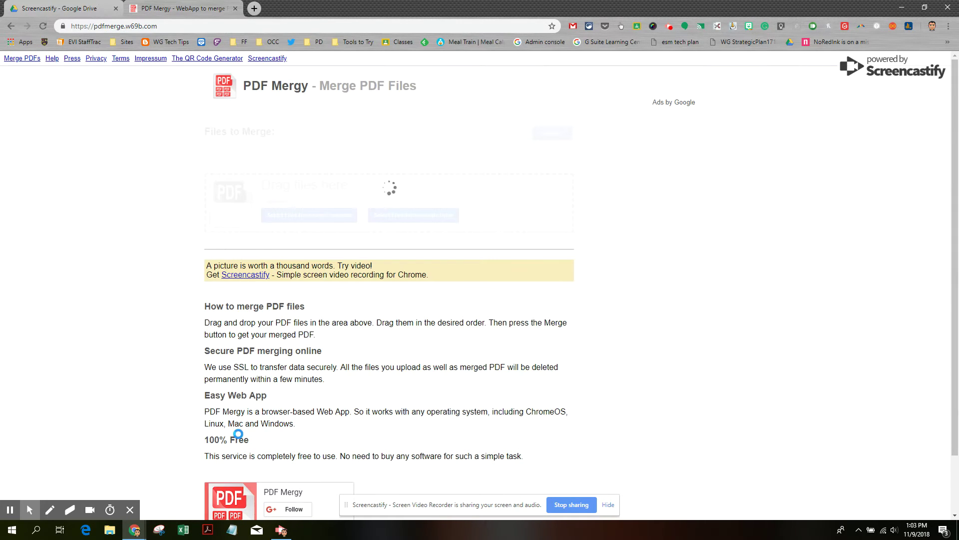
Step: Merge the eleven student documents into one PDF
scroll(269, 205, down, 3)
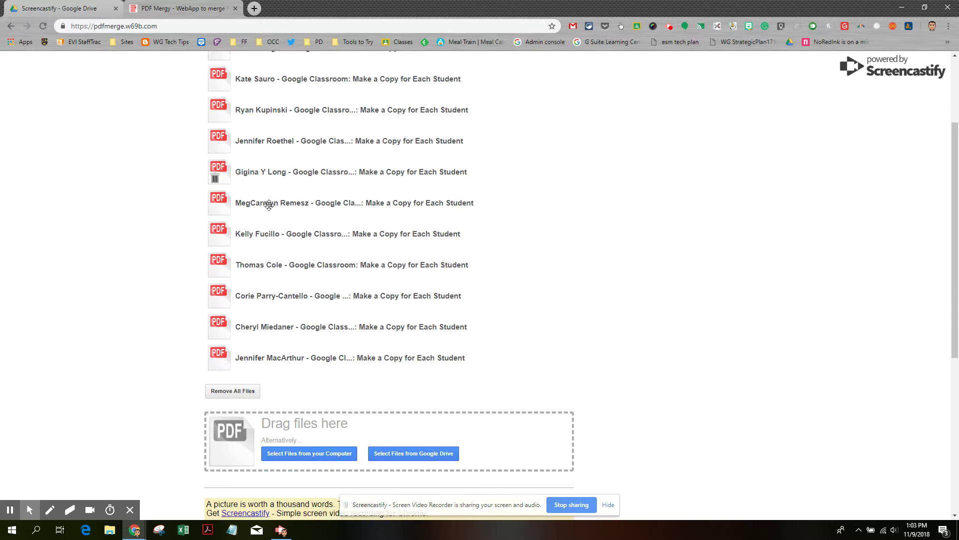
scroll(269, 205, down, 2)
scroll(269, 204, up, 4)
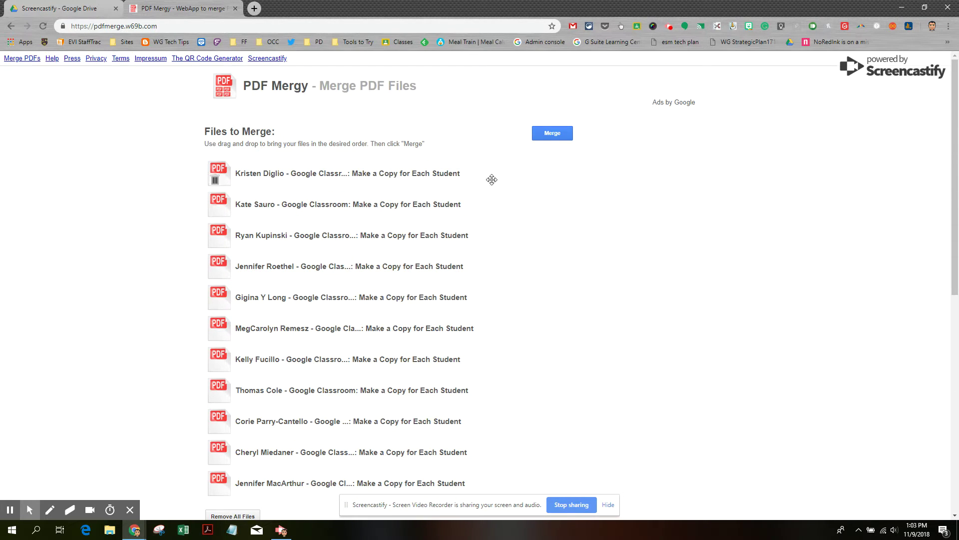
click(558, 136)
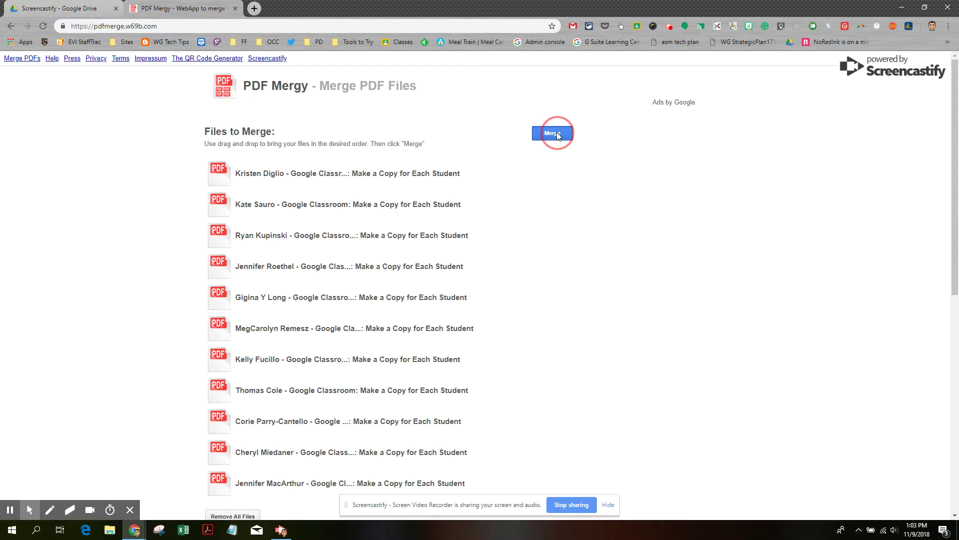
Step: Save the merged PDF to the computer as merged.pdf
mouse_move(27, 513)
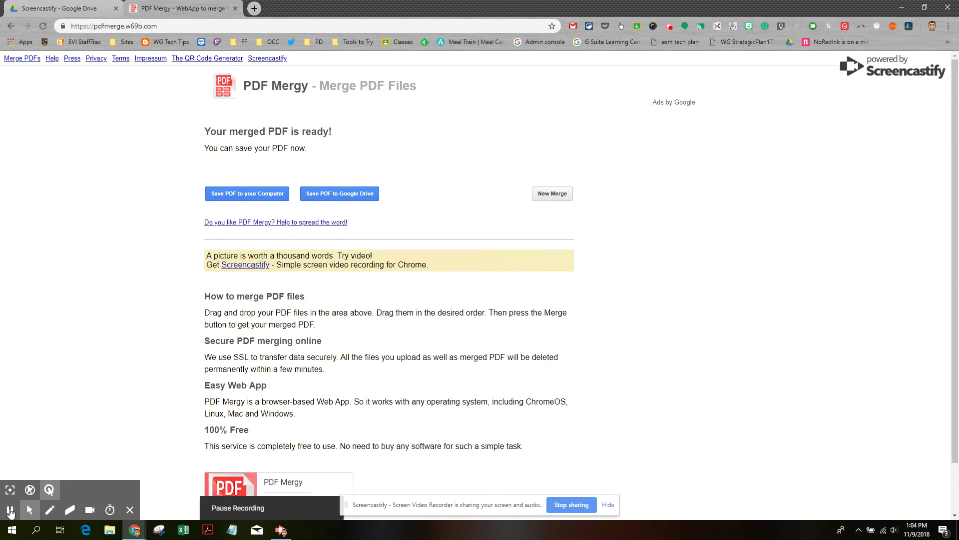
click(256, 194)
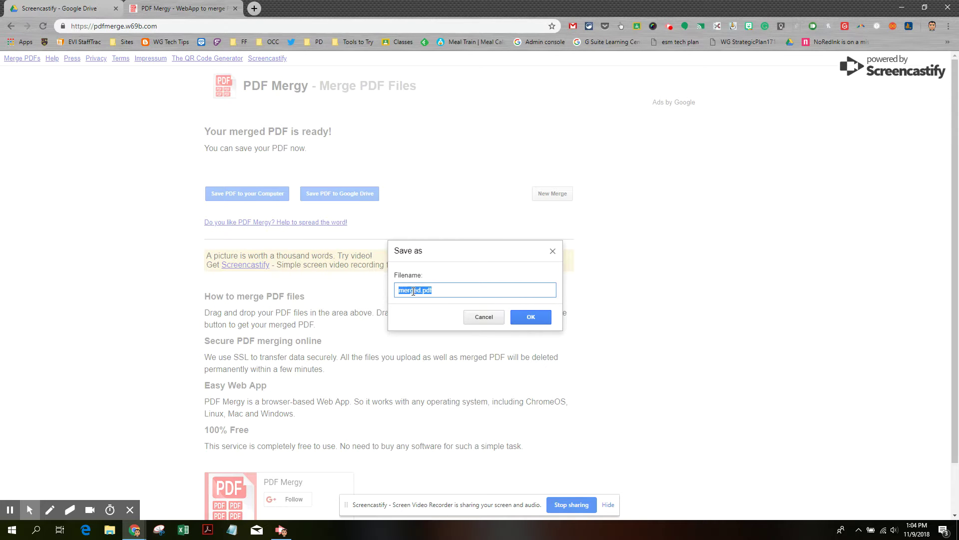
click(539, 316)
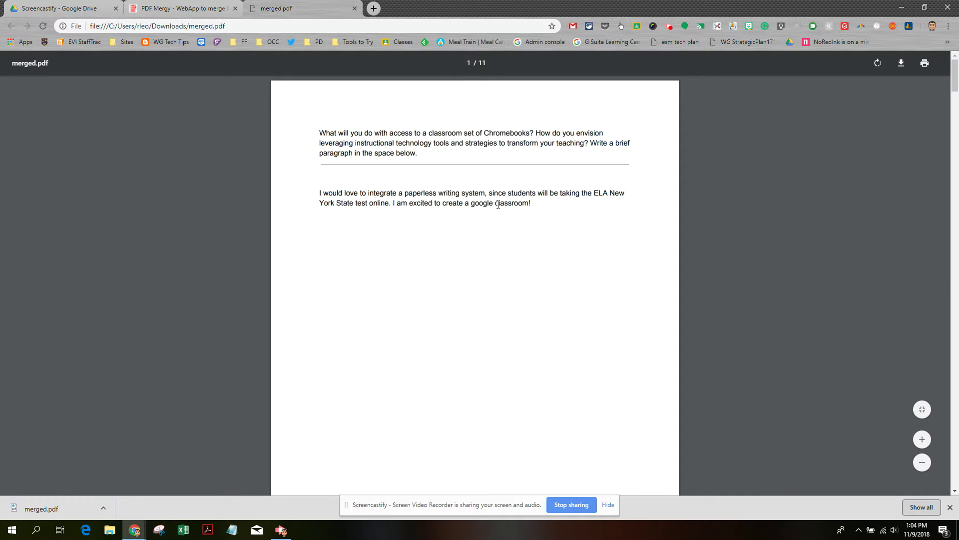
scroll(498, 204, down, 15)
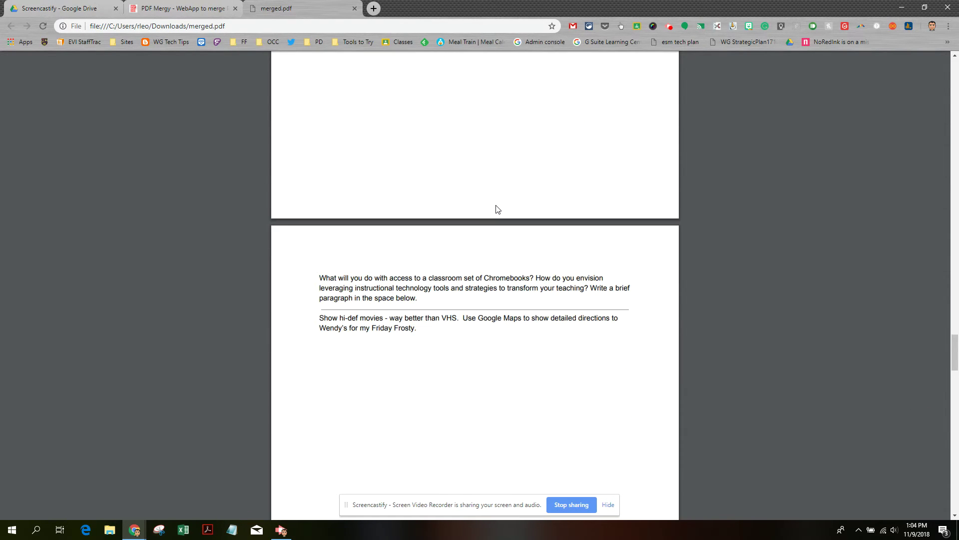
scroll(498, 209, up, 4)
scroll(414, 338, down, 15)
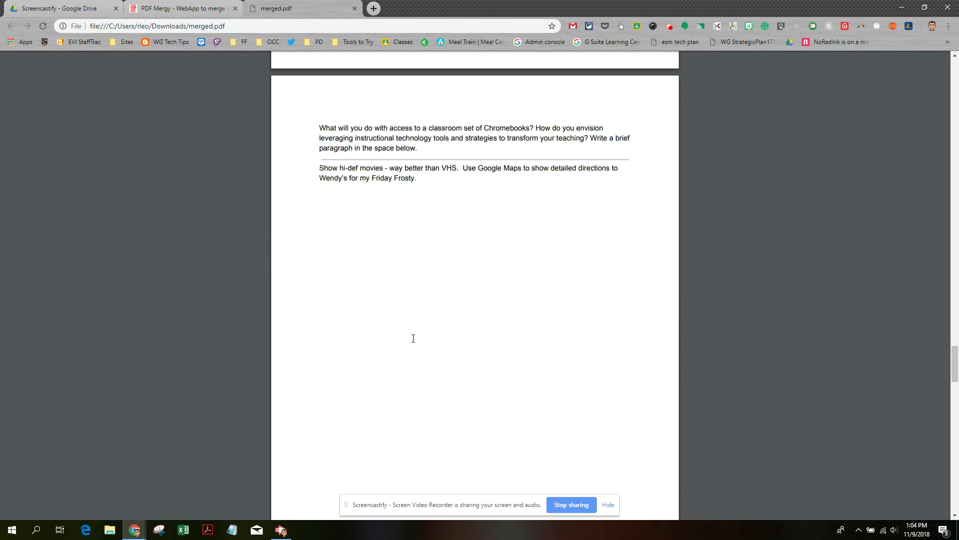
scroll(413, 338, down, 19)
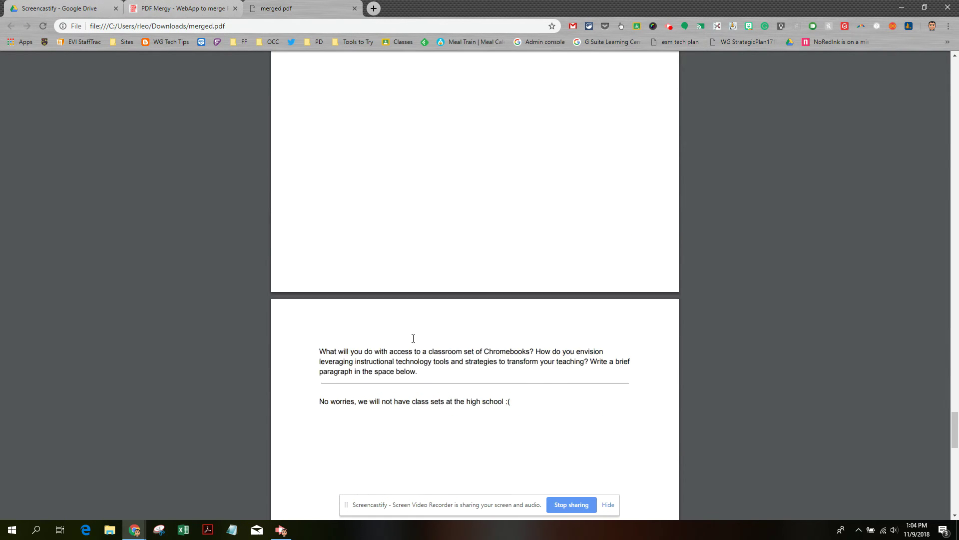
scroll(413, 338, down, 3)
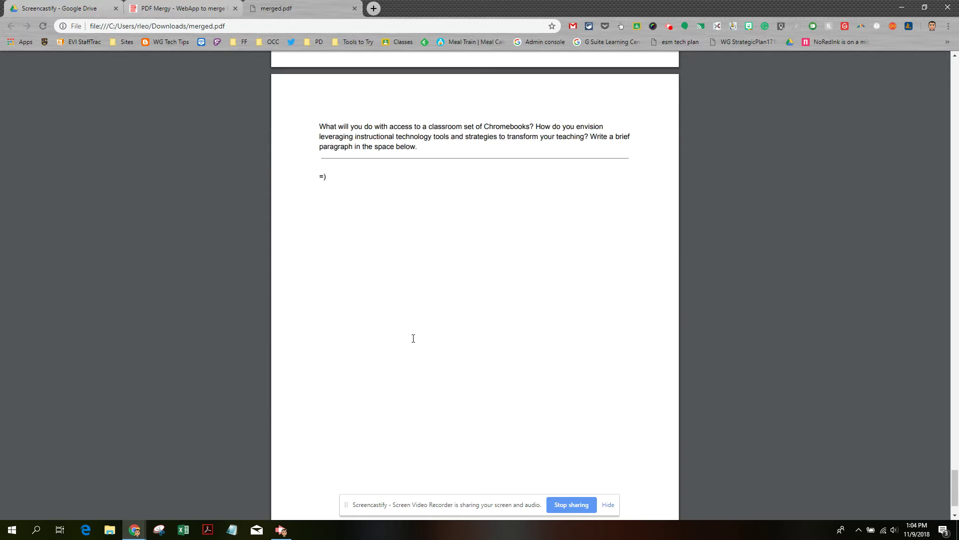
scroll(404, 334, up, 9)
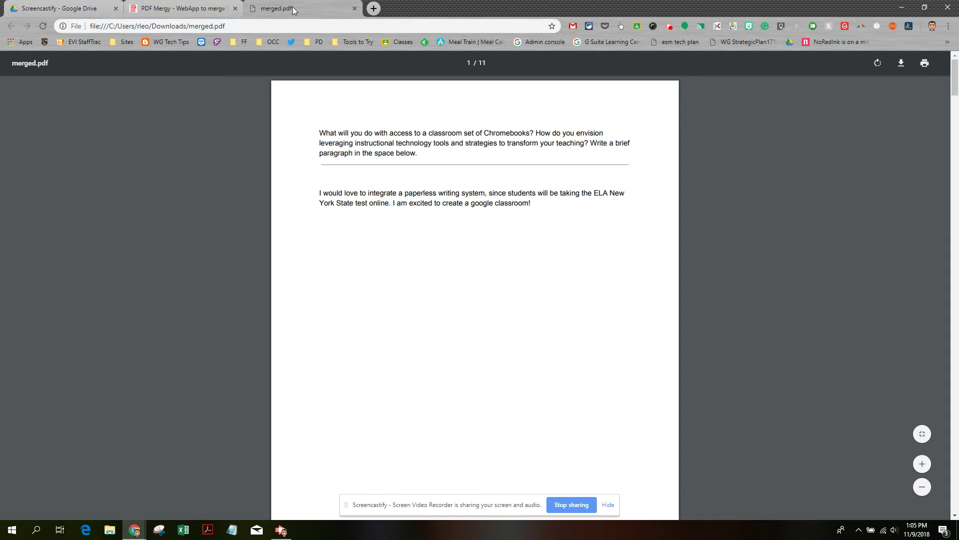
Step: Return to the PDF Mergy tab and reset it for a new, empty merge
click(183, 9)
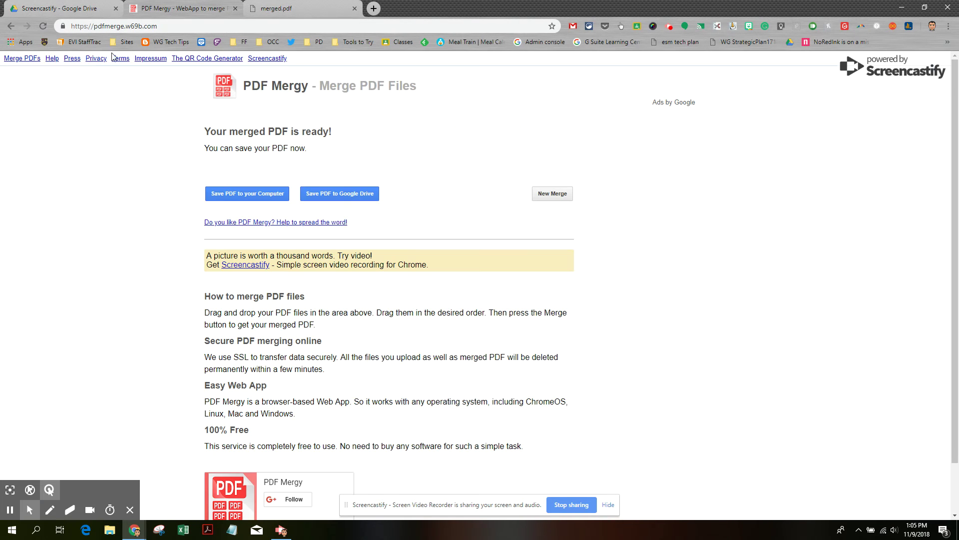
click(29, 59)
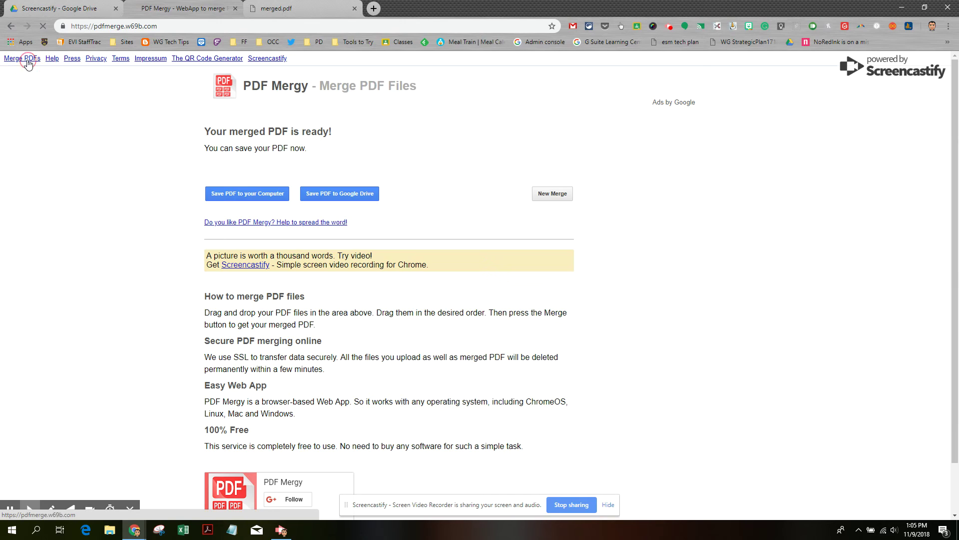